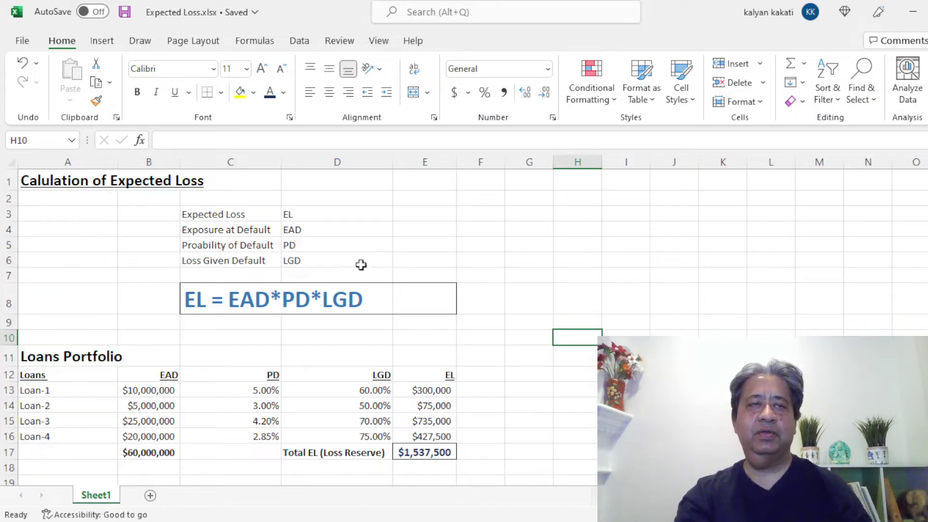
Step: Review the Exposure at Default, Probability of Default and Loss Given Default definitions with their abbreviations, and the expected loss formula in C8
{"action": "left_click", "coordinate": [222, 234]}
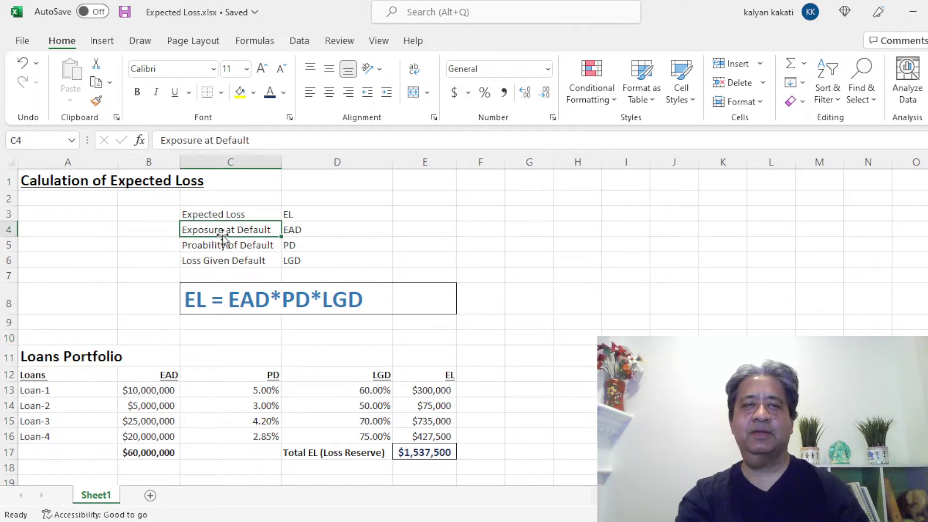
{"action": "left_click", "coordinate": [300, 230]}
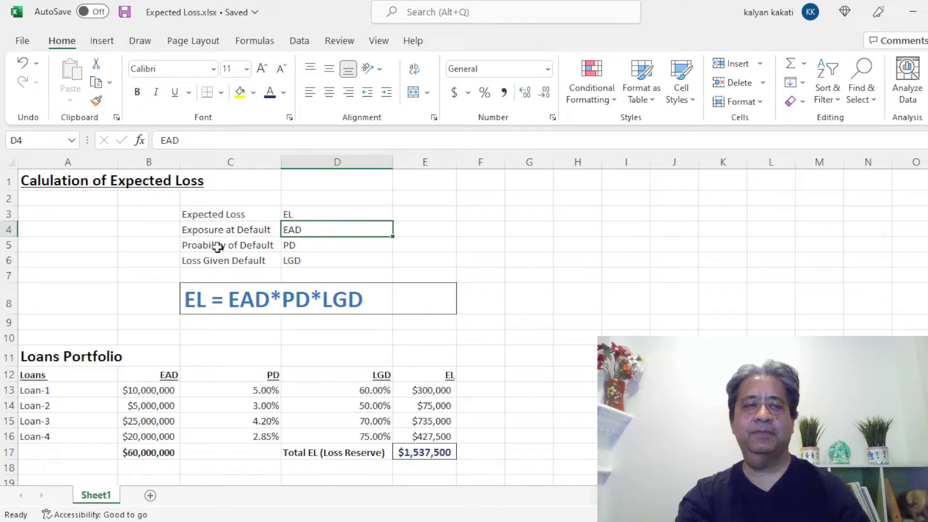
{"action": "left_click", "coordinate": [199, 247]}
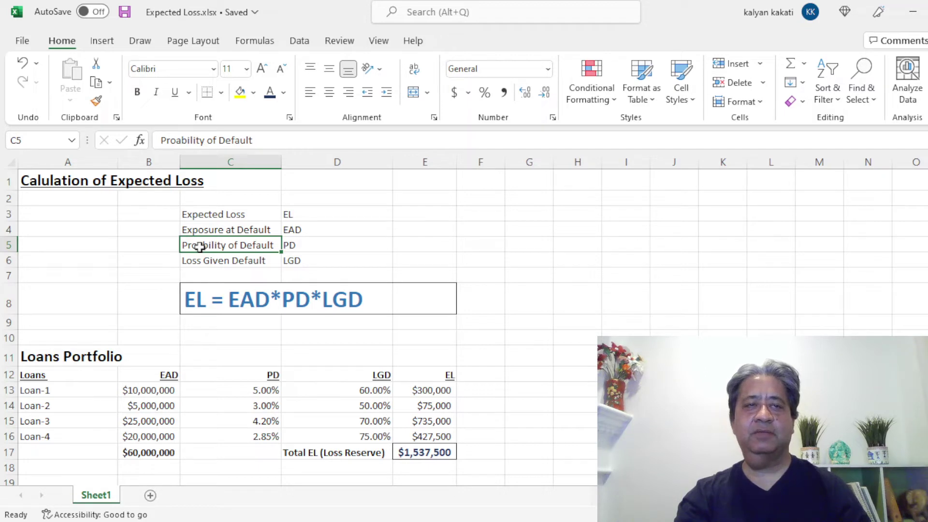
{"action": "left_click", "coordinate": [294, 245]}
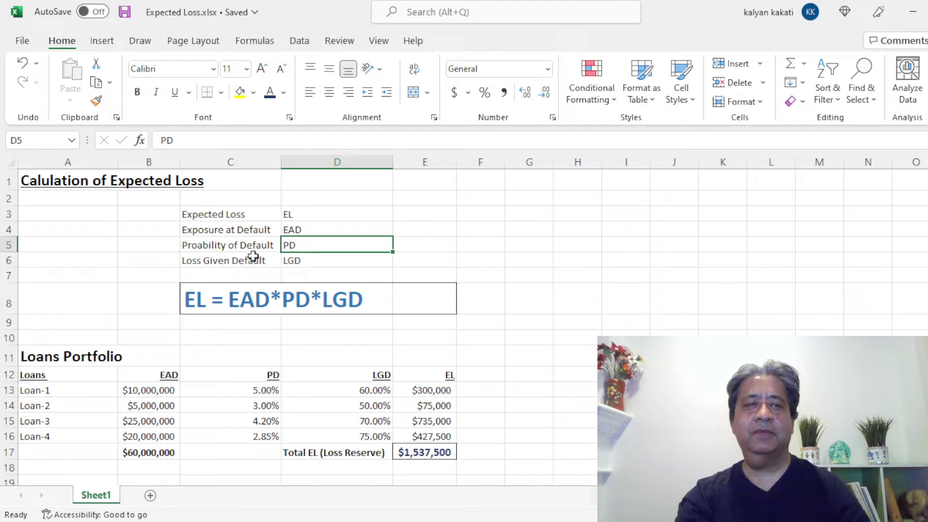
{"action": "left_click", "coordinate": [207, 262]}
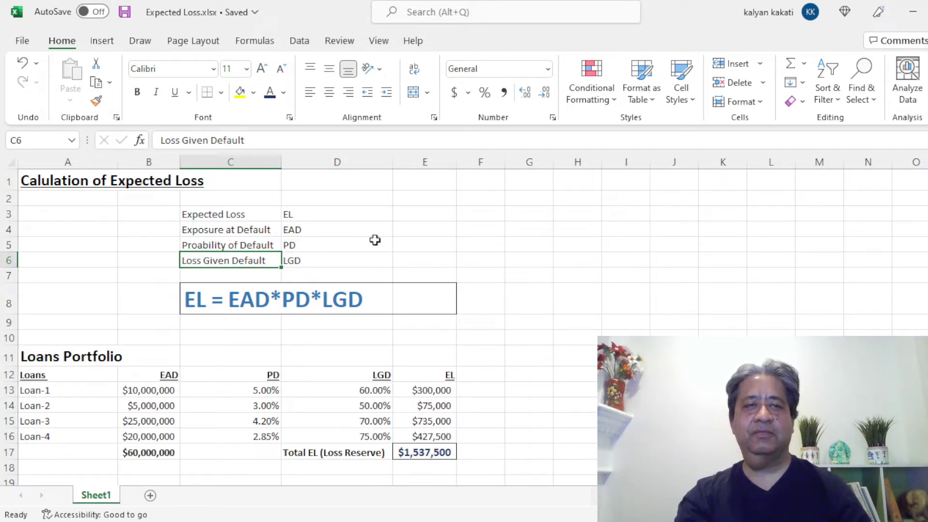
{"action": "left_click", "coordinate": [308, 260]}
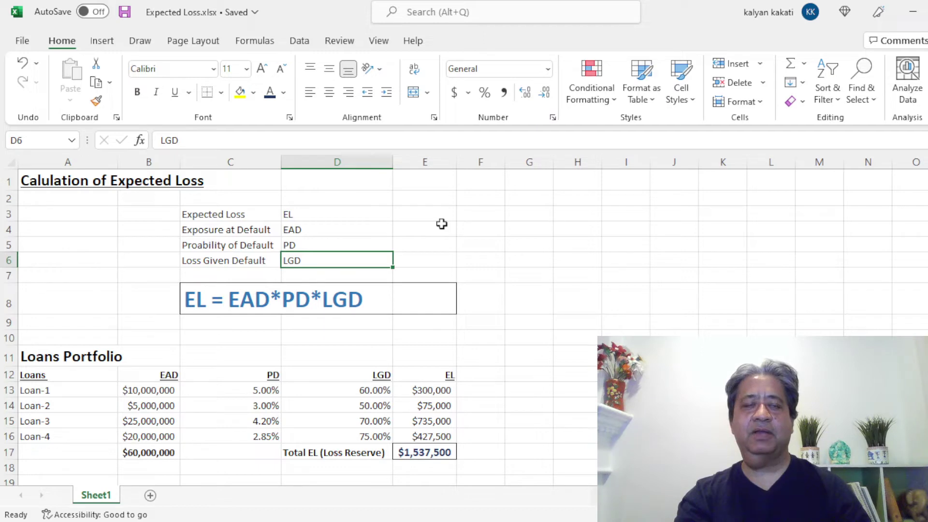
{"action": "left_click", "coordinate": [194, 310]}
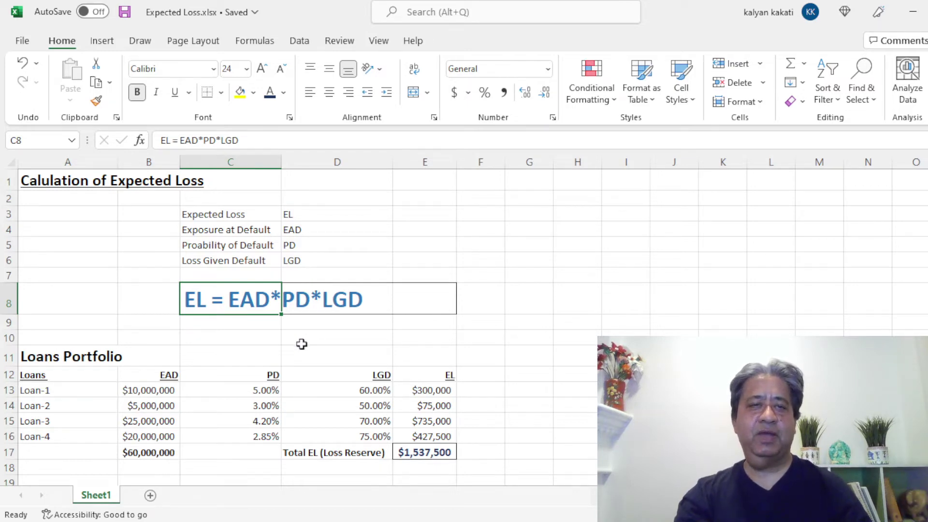
{"action": "left_click", "coordinate": [523, 341]}
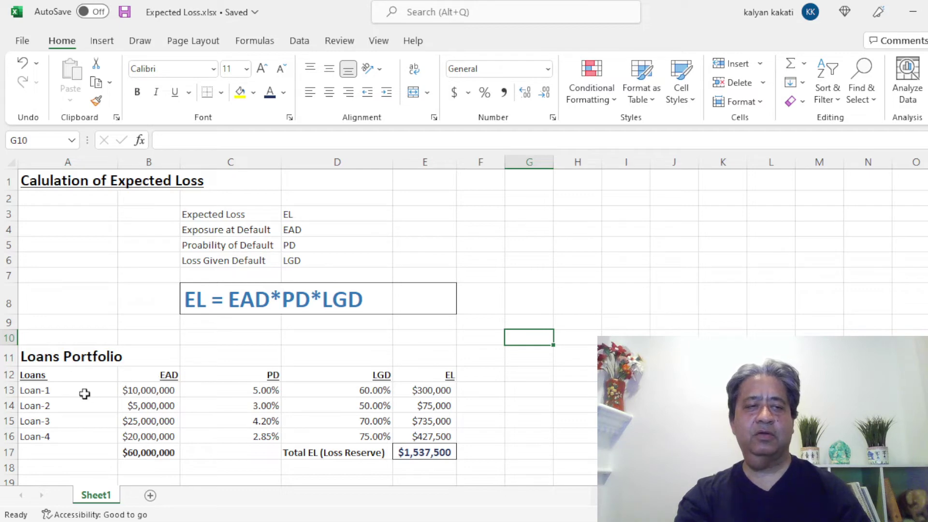
Step: Review the exposure at default amounts for Loan-1 through Loan-4 in the Loans Portfolio table
{"action": "left_click", "coordinate": [85, 394]}
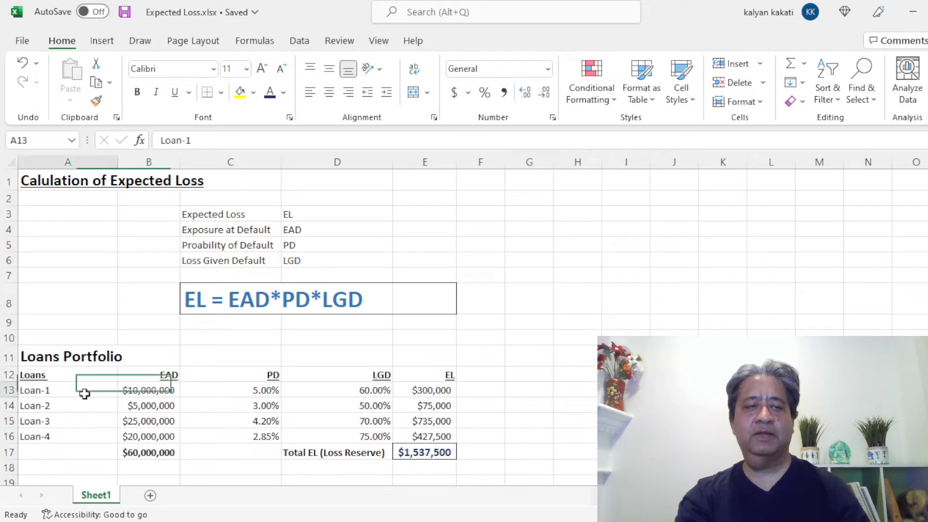
{"action": "left_click", "coordinate": [153, 397]}
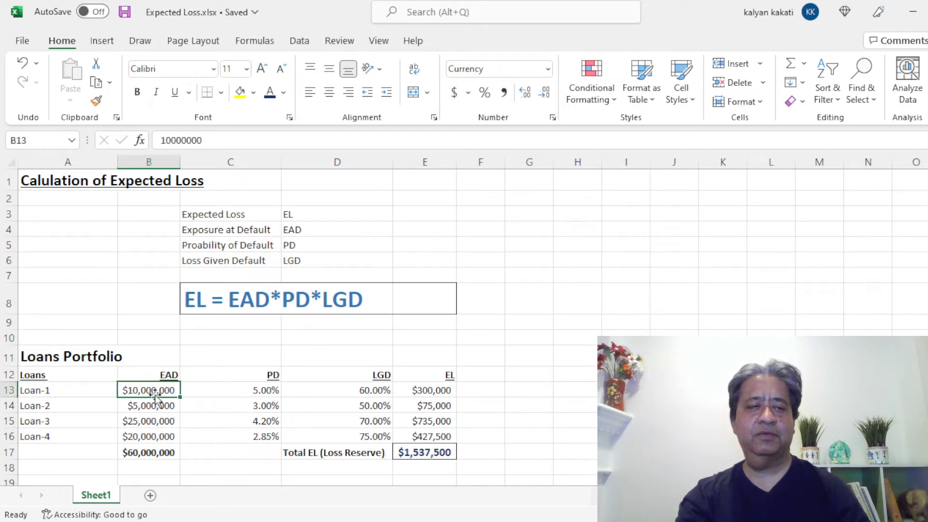
{"action": "left_click", "coordinate": [139, 407]}
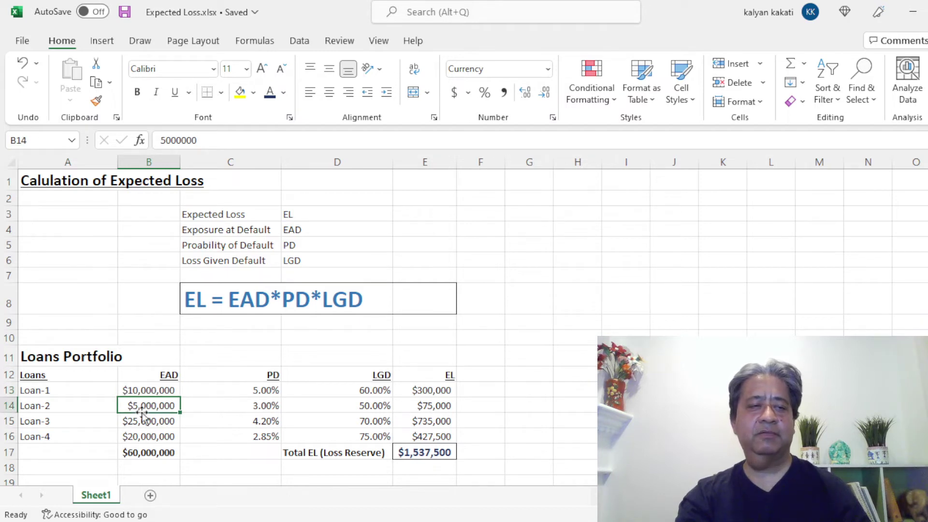
{"action": "left_click", "coordinate": [129, 421]}
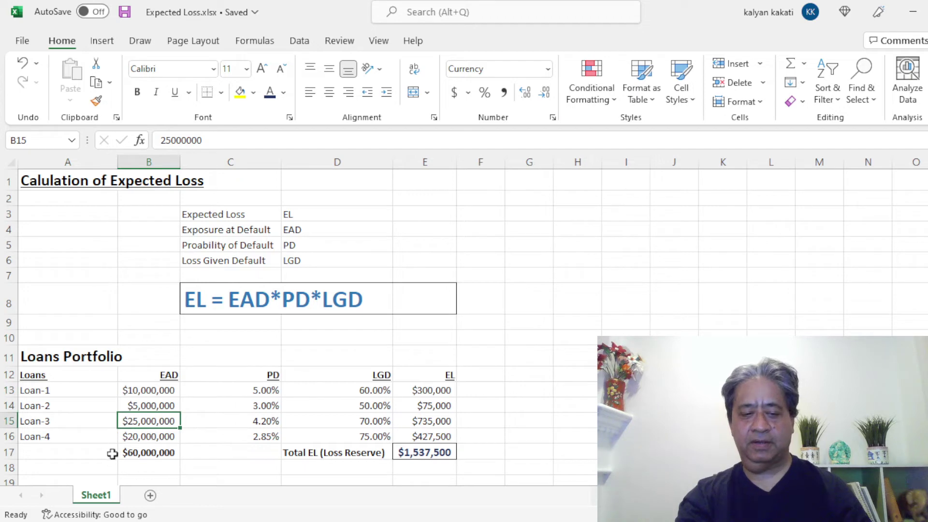
{"action": "left_click", "coordinate": [136, 441]}
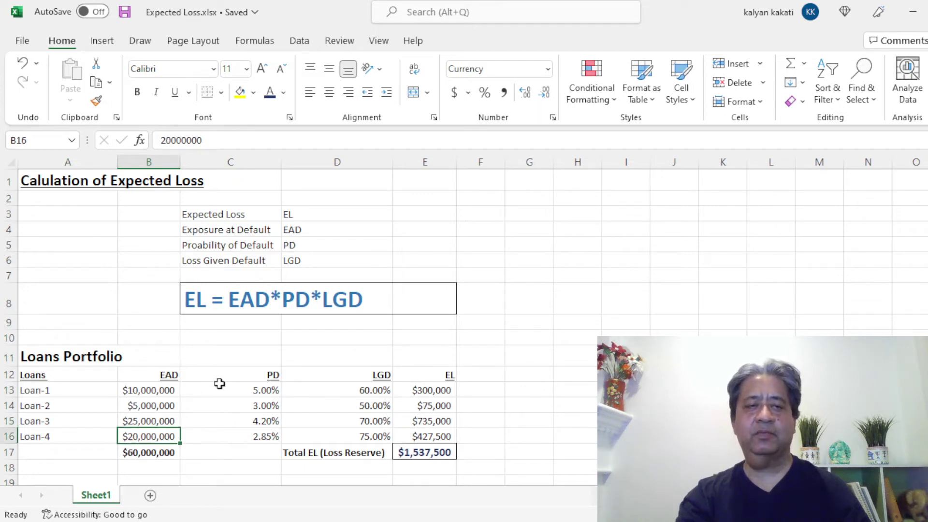
Step: Review the probability of default percentages for the loans in the PD column of the Loans Portfolio table
{"action": "left_click", "coordinate": [233, 356]}
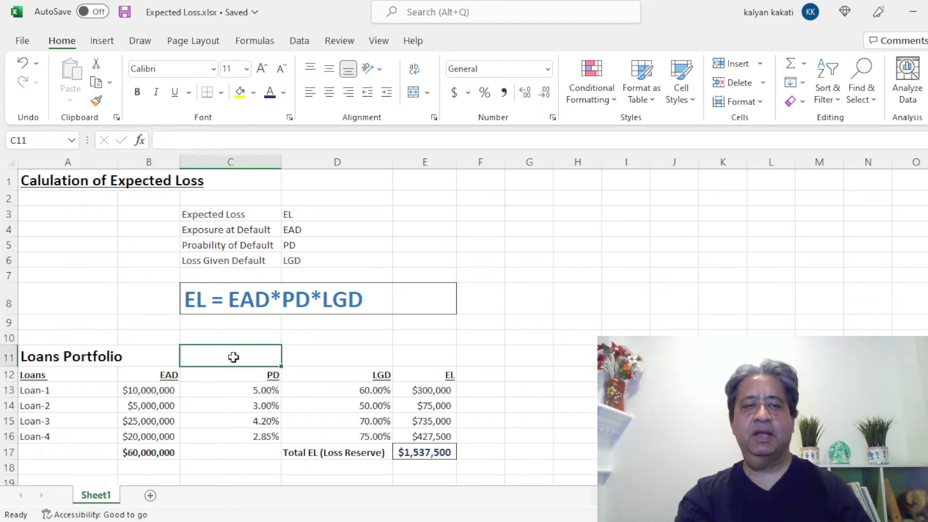
{"action": "left_click", "coordinate": [244, 394]}
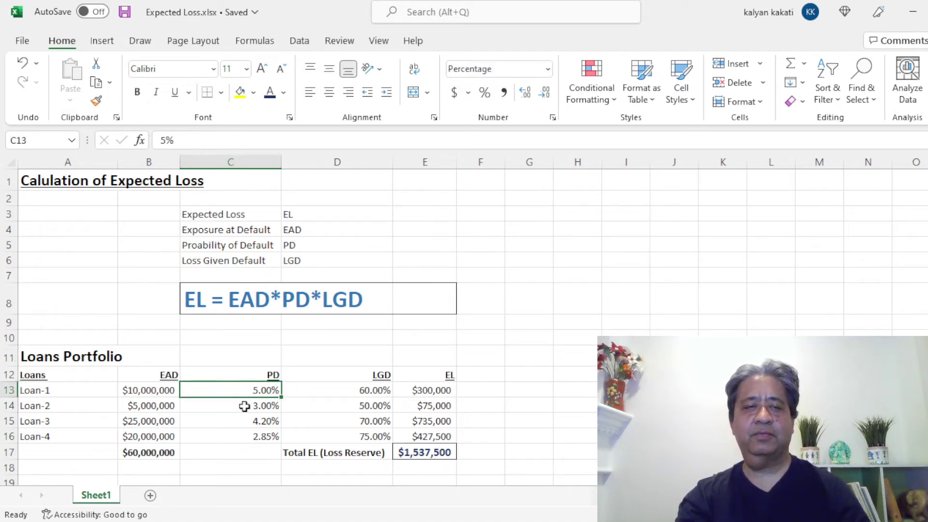
{"action": "left_click", "coordinate": [259, 409]}
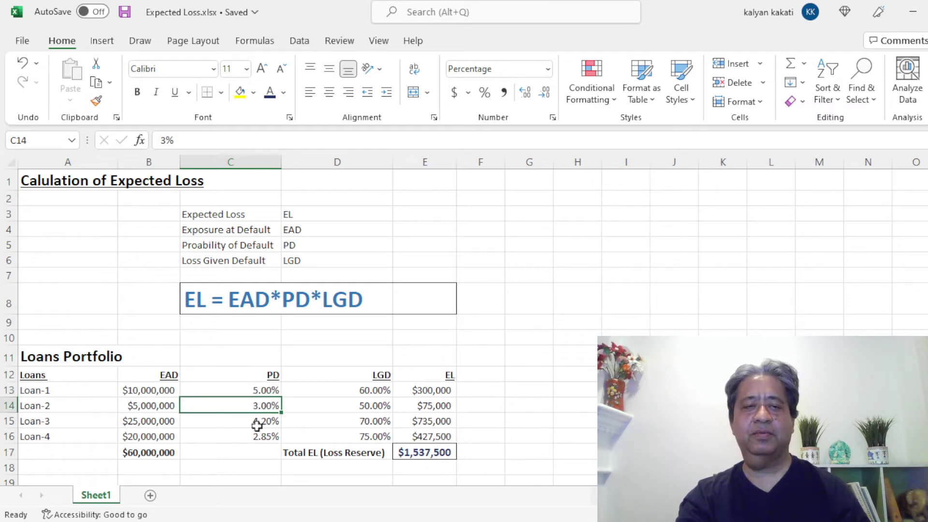
{"action": "left_click", "coordinate": [256, 424]}
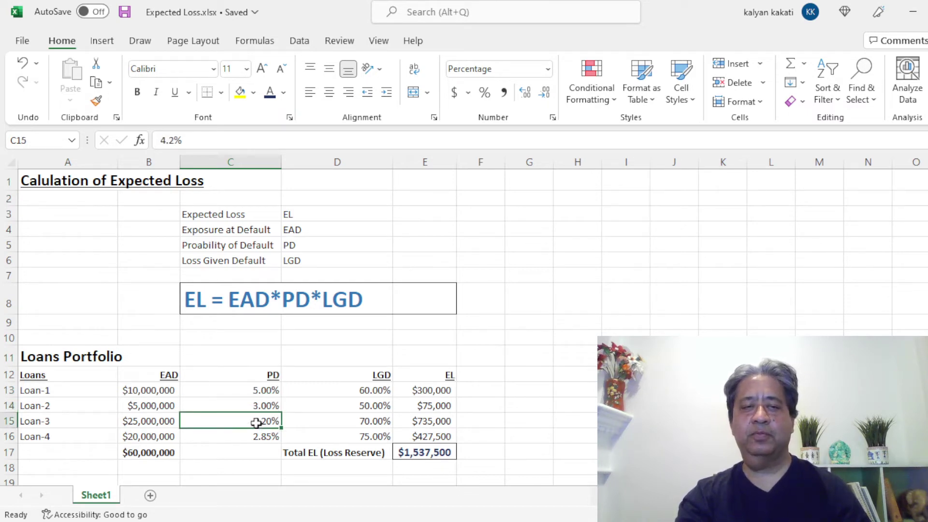
{"action": "left_click", "coordinate": [256, 452]}
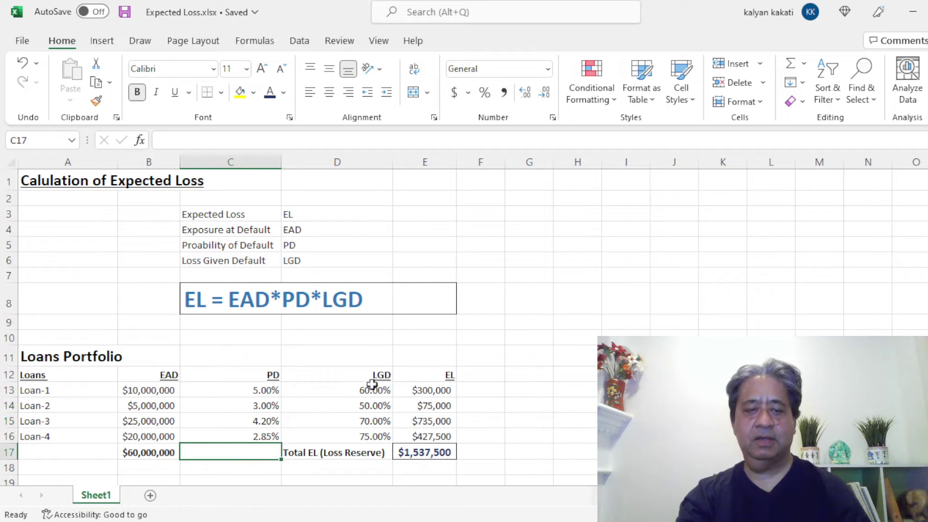
{"action": "left_click", "coordinate": [284, 436]}
{"action": "left_click", "coordinate": [437, 338]}
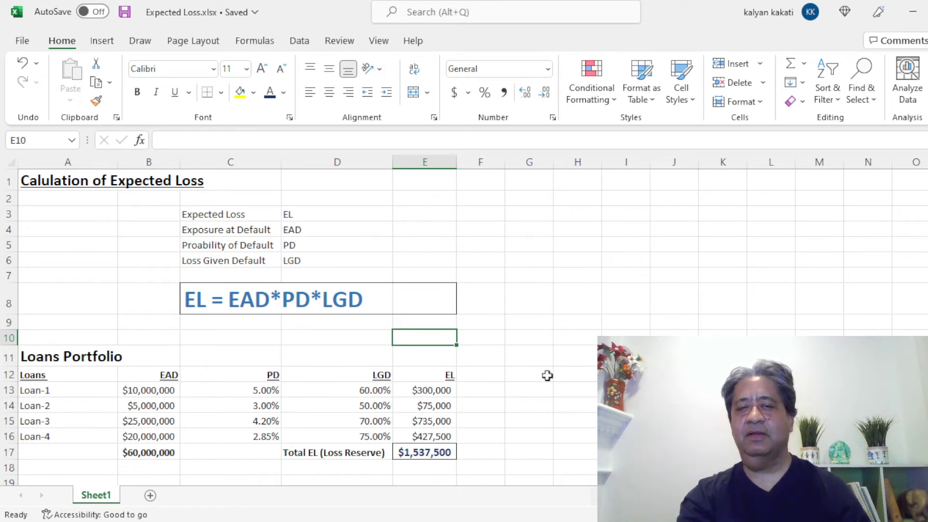
Step: Inspect the expected loss formula for Loan-1 in E13 and trace its EAD, PD and LGD inputs in the same row
{"action": "left_click", "coordinate": [415, 392]}
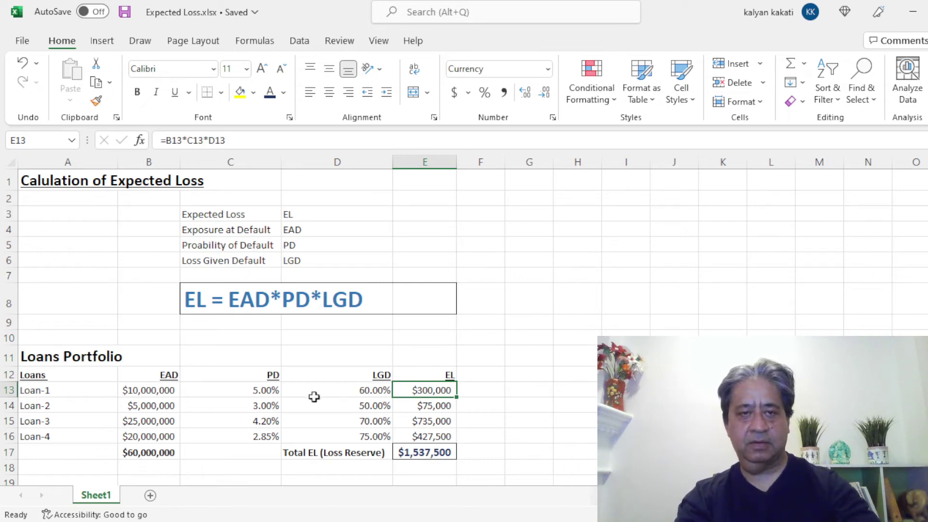
{"action": "left_click", "coordinate": [580, 377]}
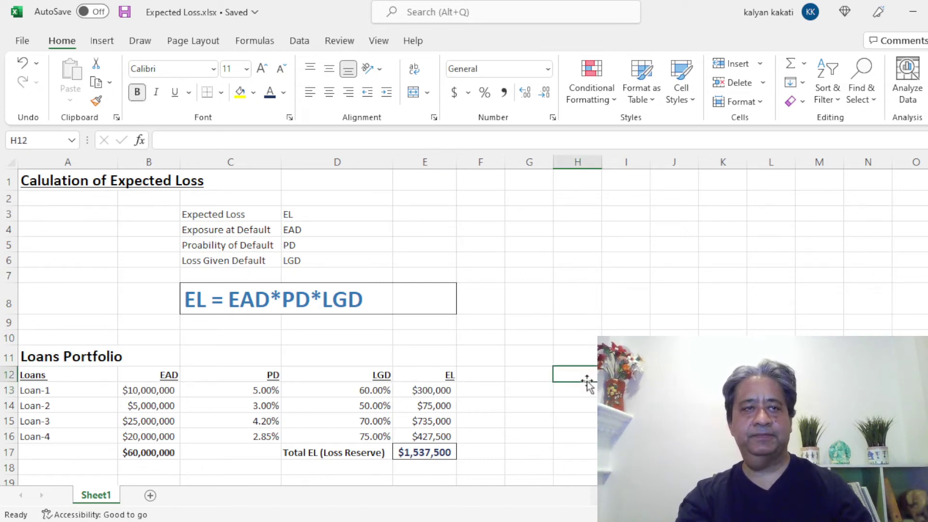
{"action": "left_click", "coordinate": [423, 396]}
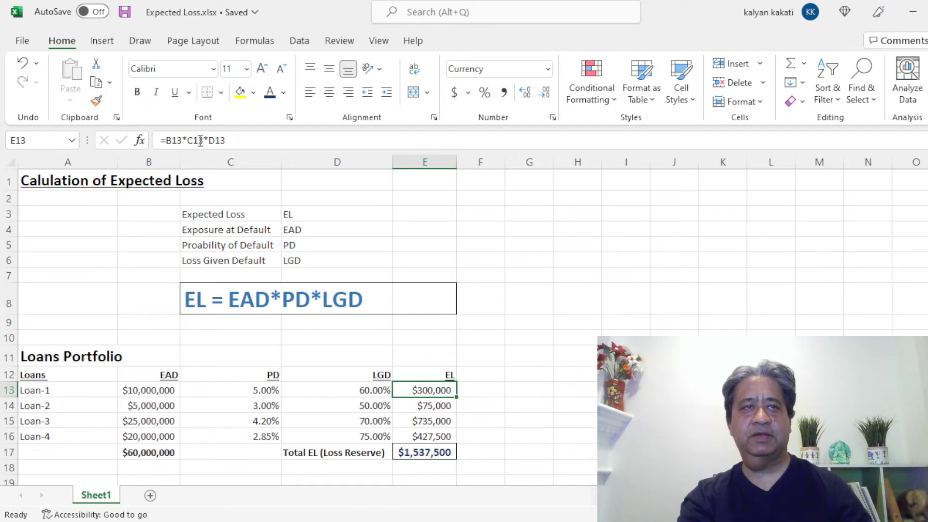
{"action": "left_click", "coordinate": [142, 390]}
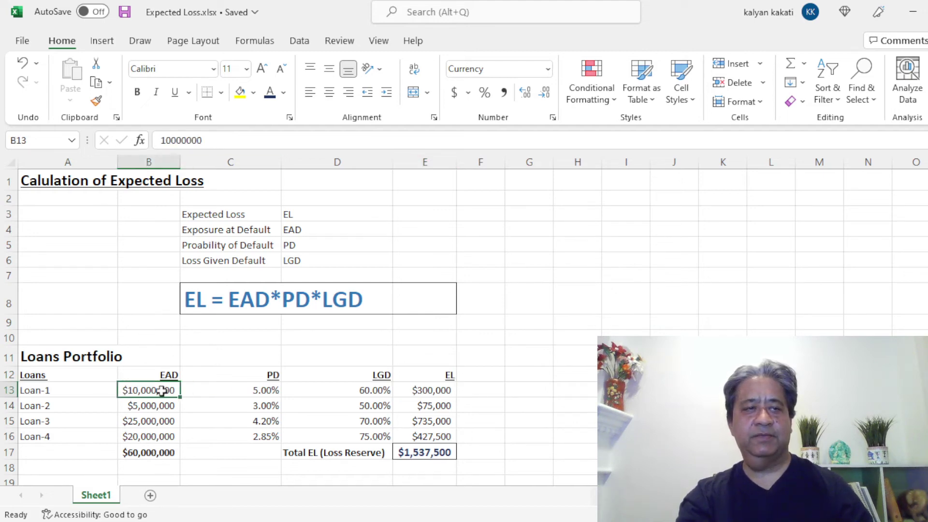
{"action": "left_click", "coordinate": [257, 393]}
{"action": "left_click", "coordinate": [371, 391]}
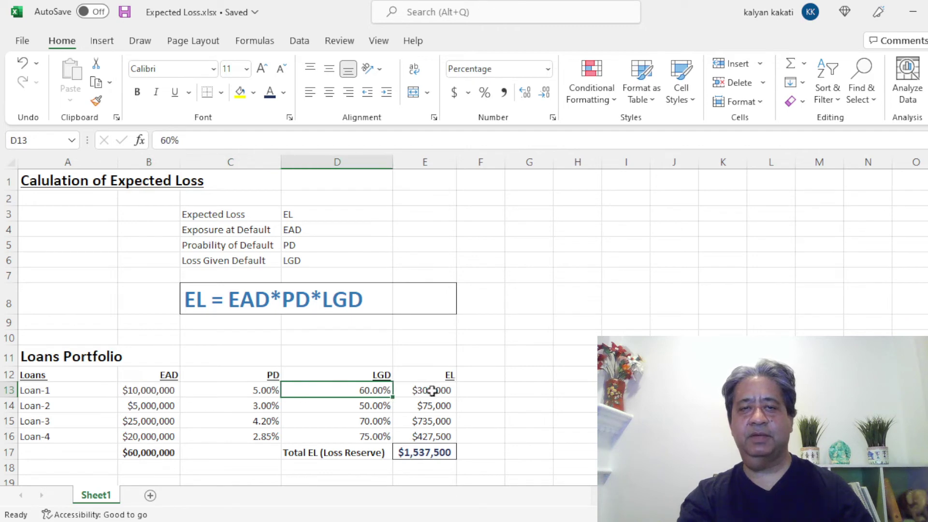
{"action": "left_click", "coordinate": [444, 397]}
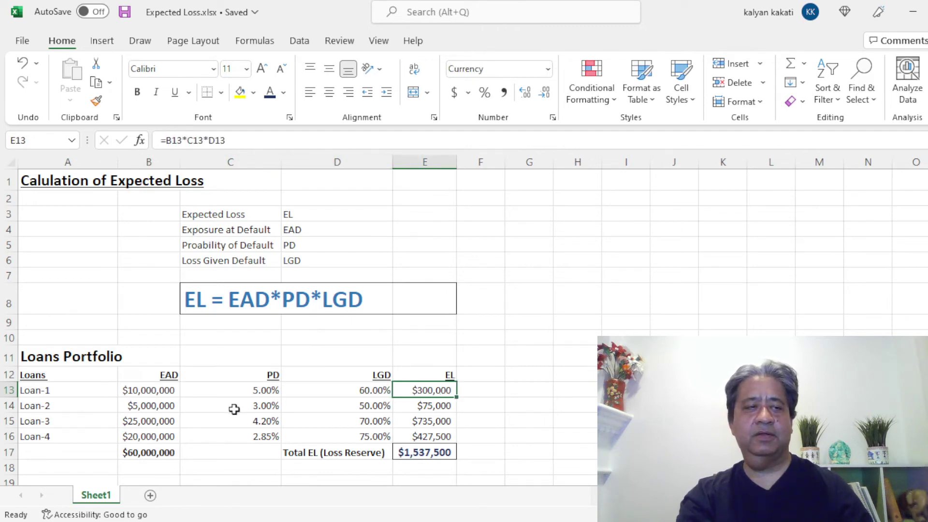
Step: Inspect the expected loss formulas for Loan-2 through Loan-4 and the total formulas for EL in E17 and EAD in B17
{"action": "left_click", "coordinate": [440, 405]}
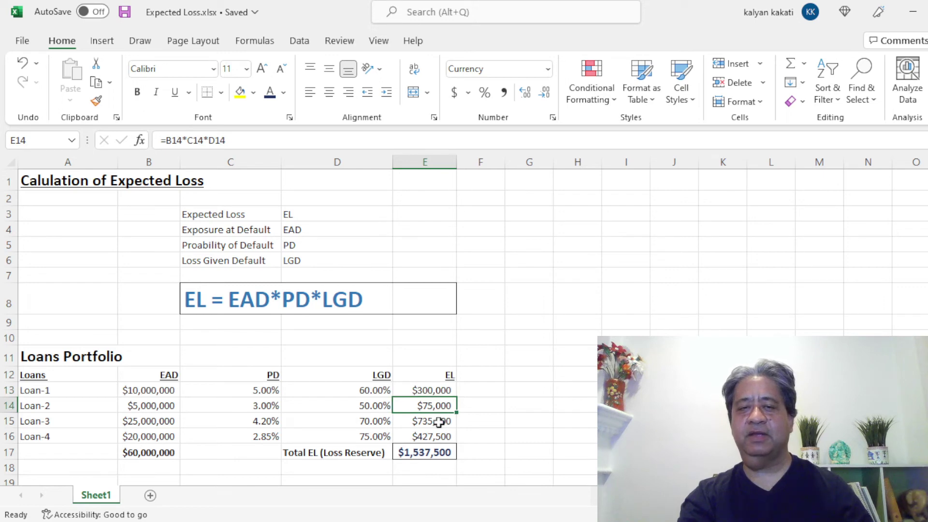
{"action": "left_click", "coordinate": [438, 422]}
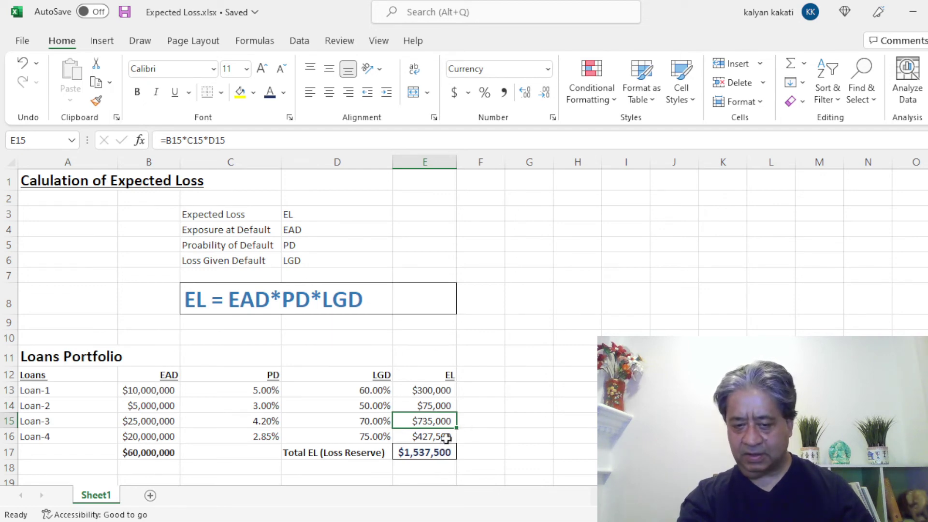
{"action": "left_click", "coordinate": [445, 438]}
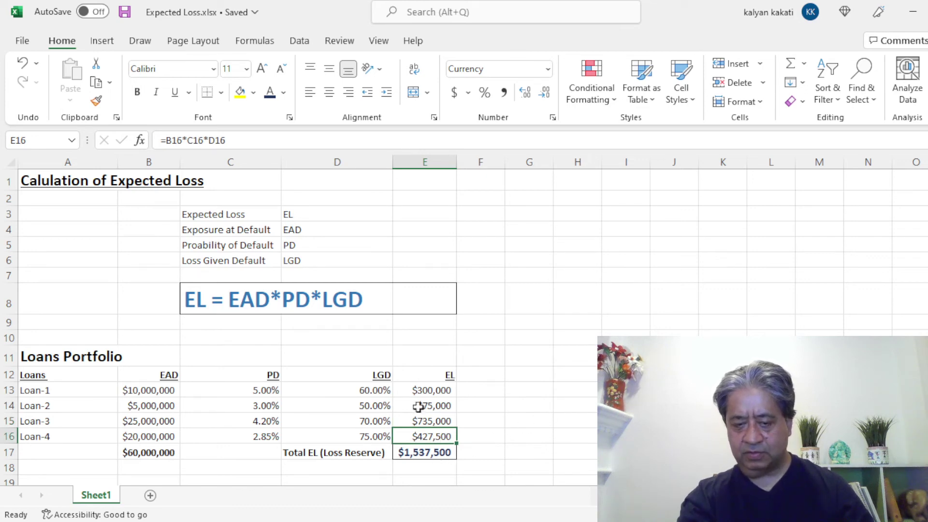
{"action": "left_click", "coordinate": [418, 453]}
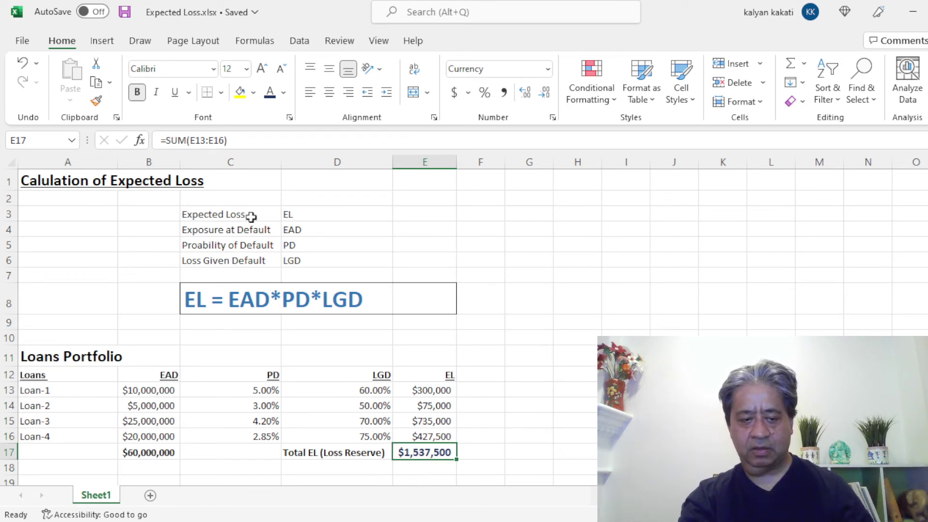
{"action": "left_click", "coordinate": [141, 452]}
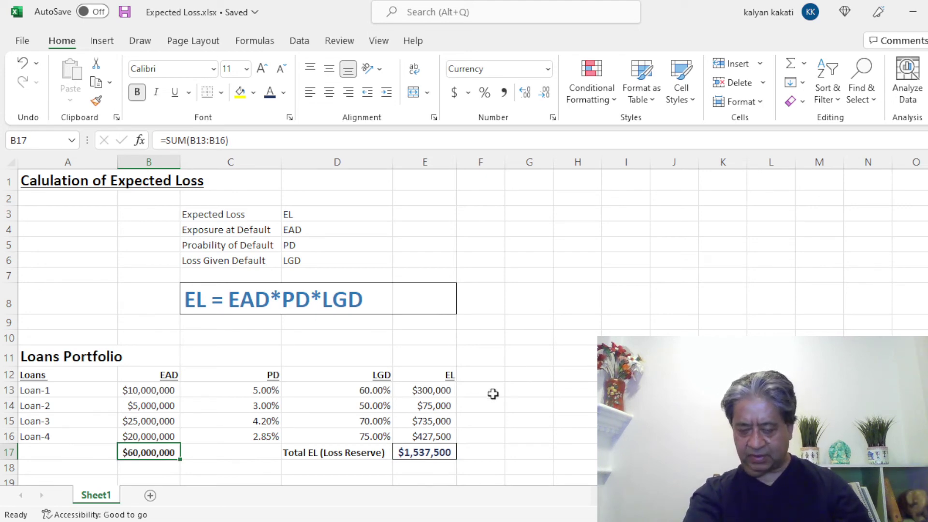
{"action": "left_click", "coordinate": [429, 452]}
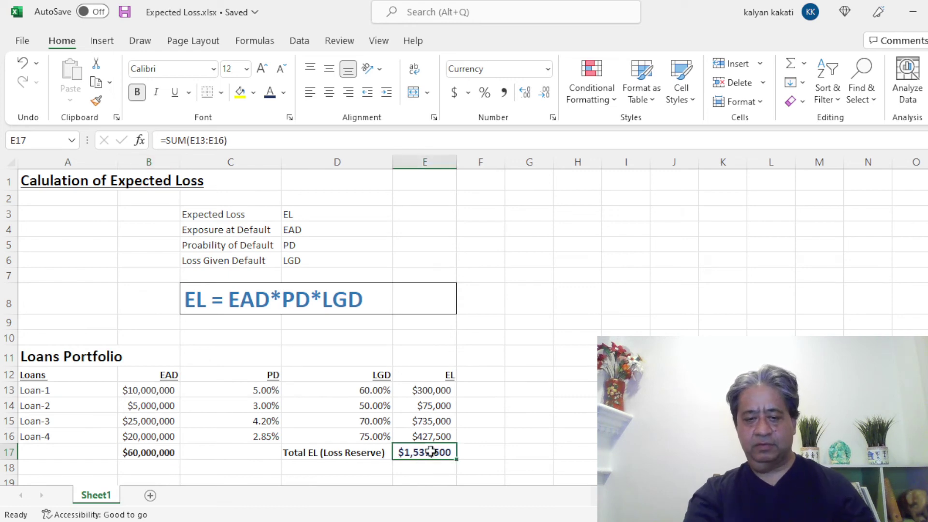